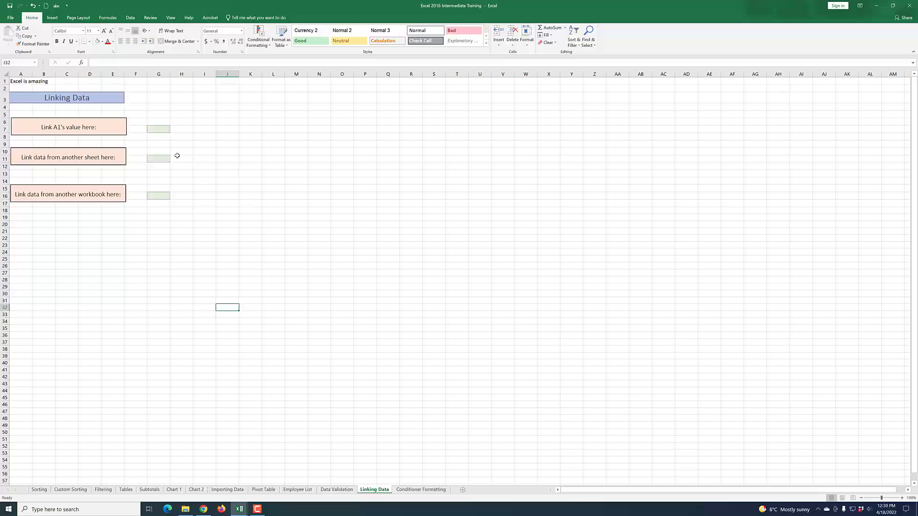
Step: Enter =A1 in G7 so it displays 'Excel is amazing'
left_click(158, 129)
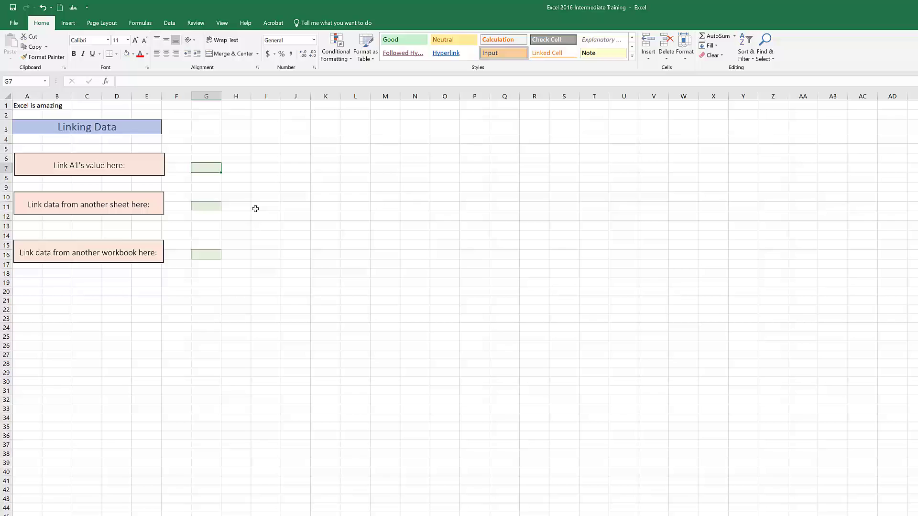
left_click(24, 106)
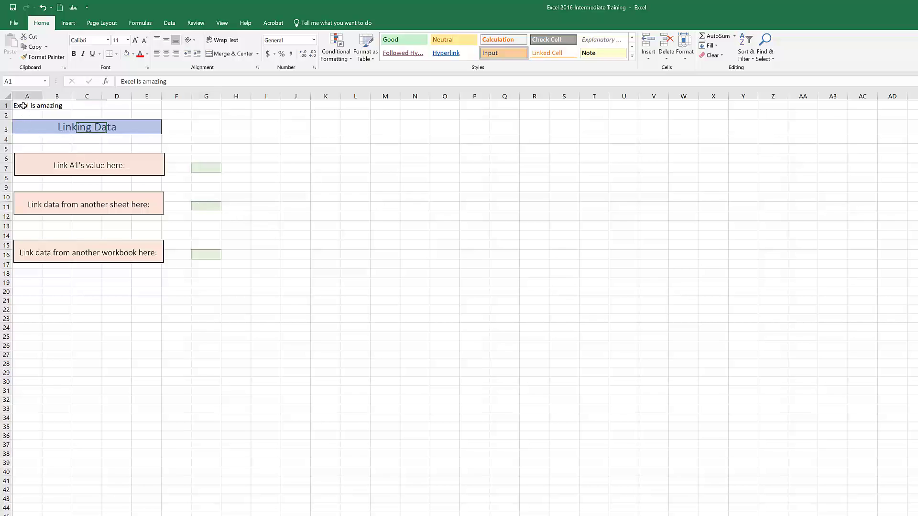
left_click(209, 168)
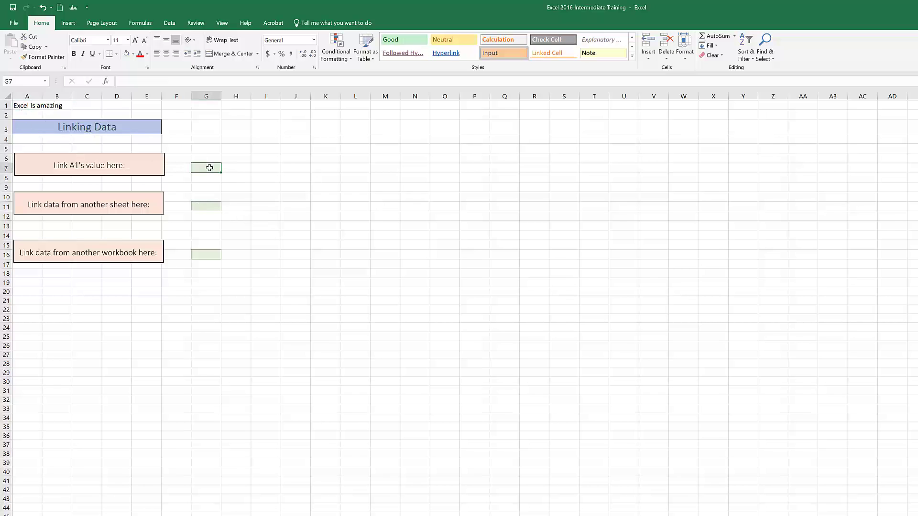
left_click(302, 252)
left_click(205, 171)
type("=")
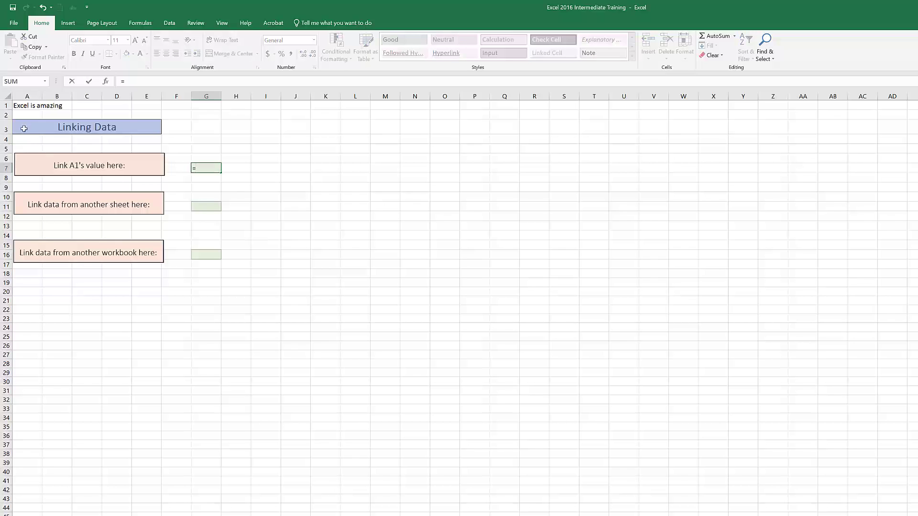
left_click(23, 110)
key("Return")
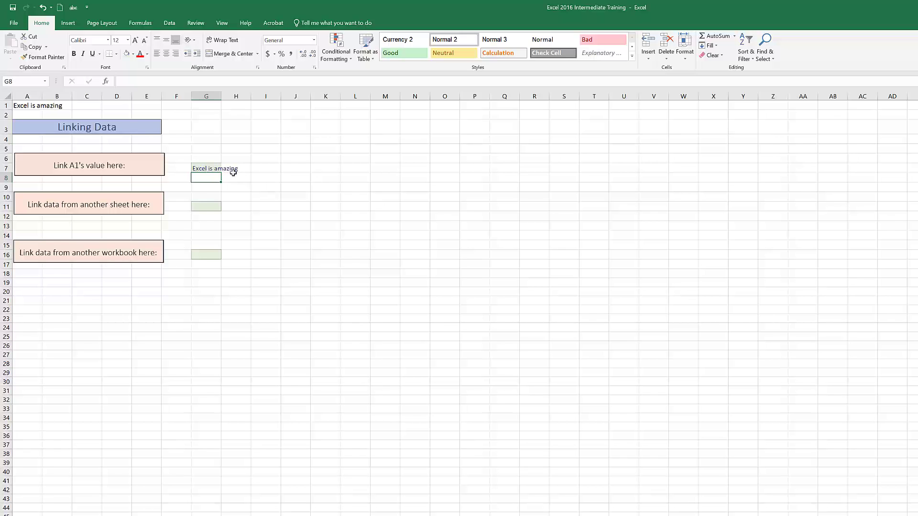
Step: Check G7's =A1 formula and start editing the text in A1
left_click(218, 168)
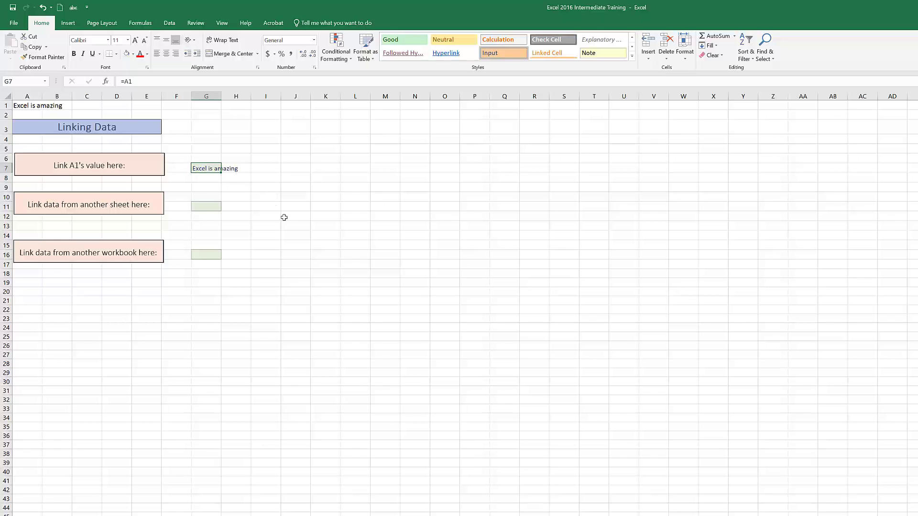
left_click(328, 291)
double_click(29, 106)
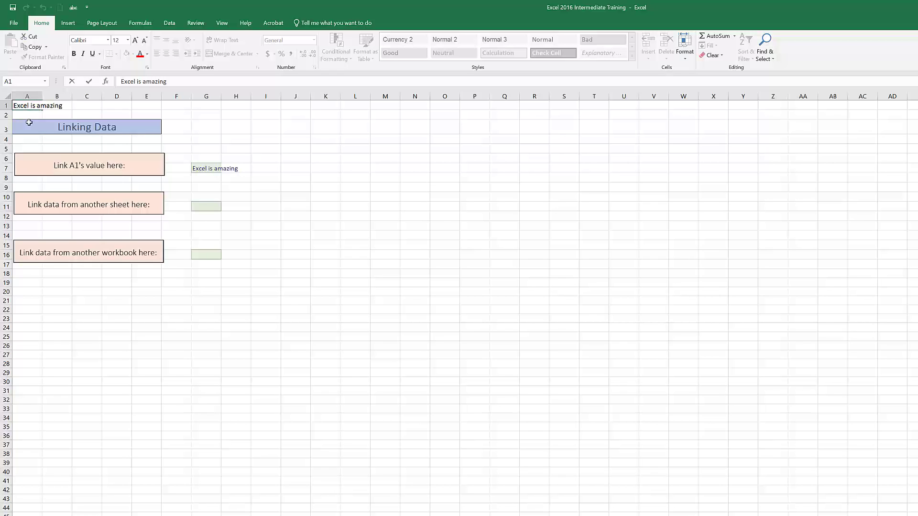
Step: Replace 'Excel' with 'Learning' in A1 so A1 and G7 read 'Learning is amazing'
key("BackSpace")
key("BackSpace")
key("BackSpace")
key("BackSpace")
key("BackSpace")
type("Learning")
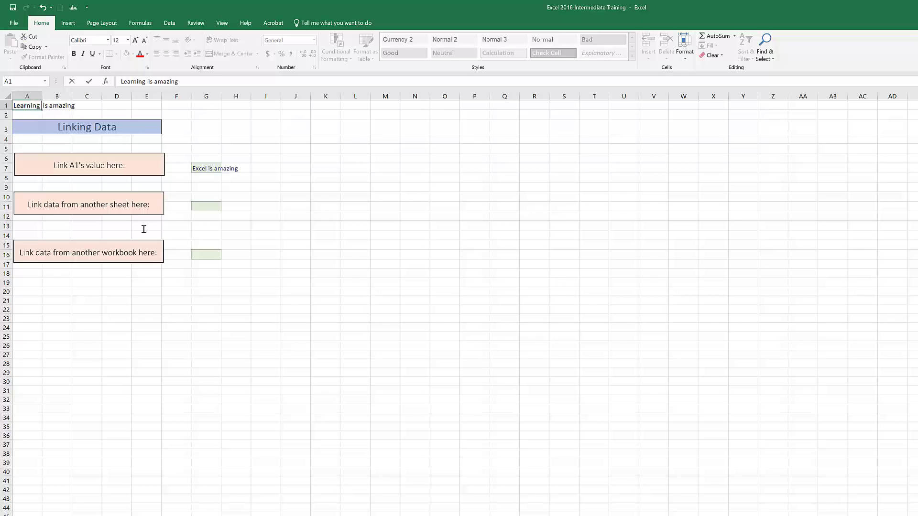
left_click(532, 328)
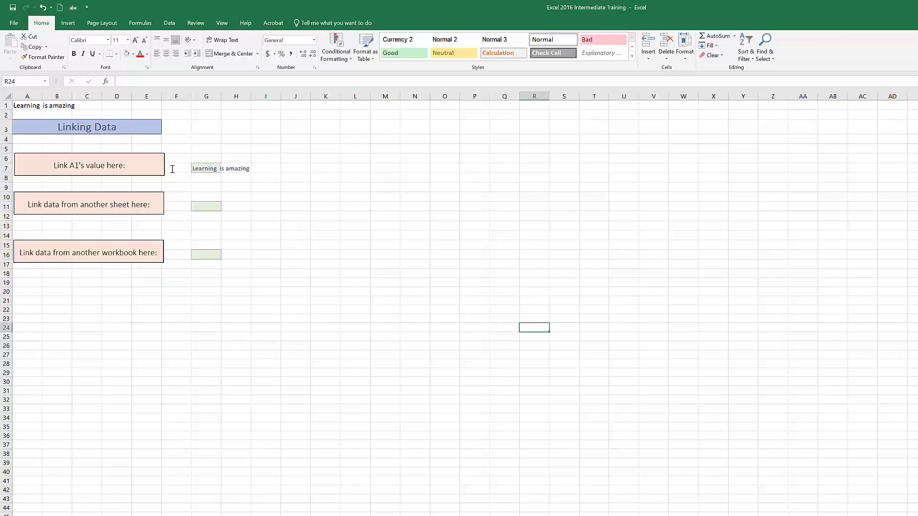
left_click(203, 207)
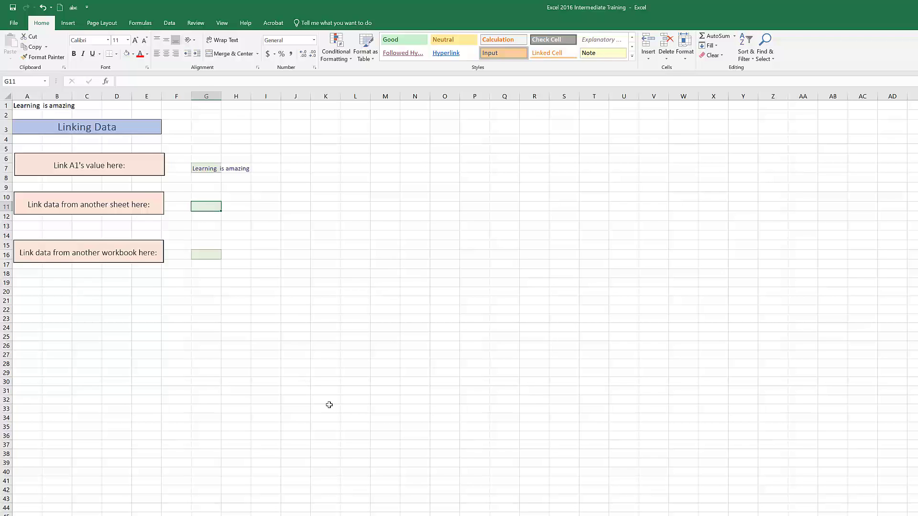
Step: Enter ='Data Validation'!H7 in G11 to show the first sales assistant's name
type("=")
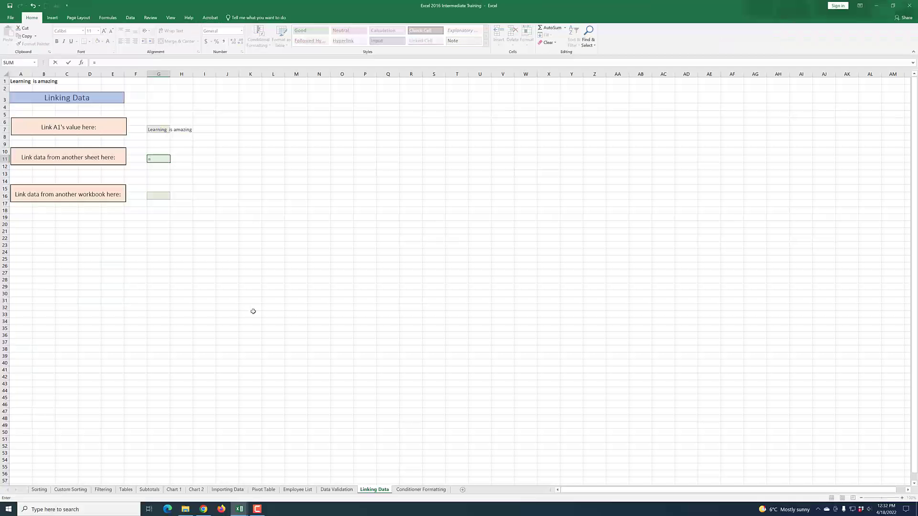
left_click(337, 490)
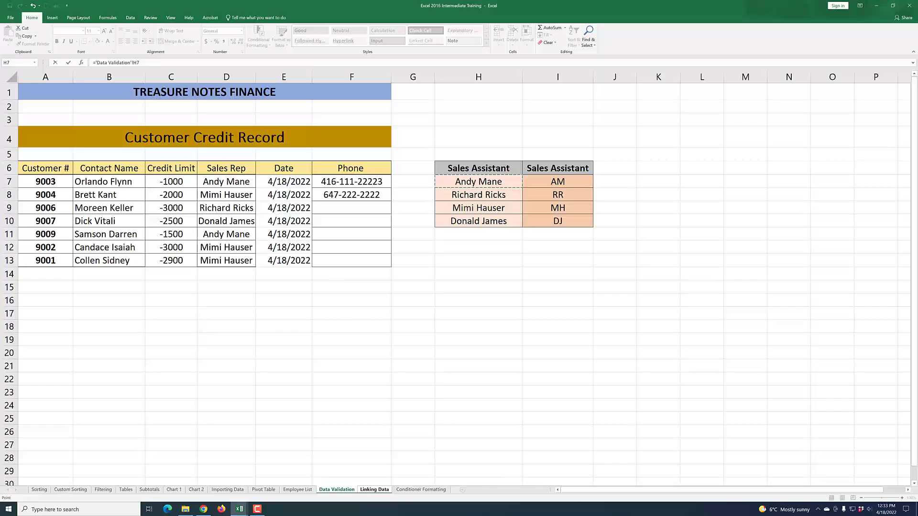
key("Return")
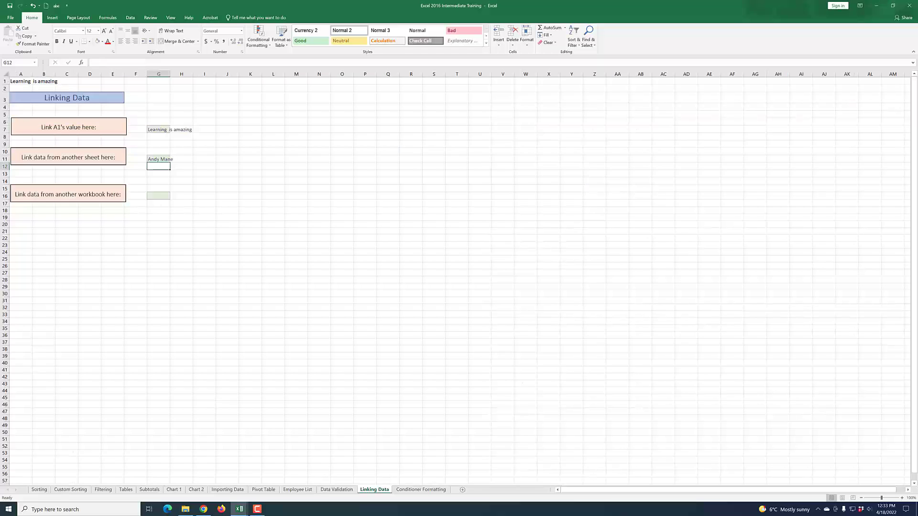
left_click(159, 162)
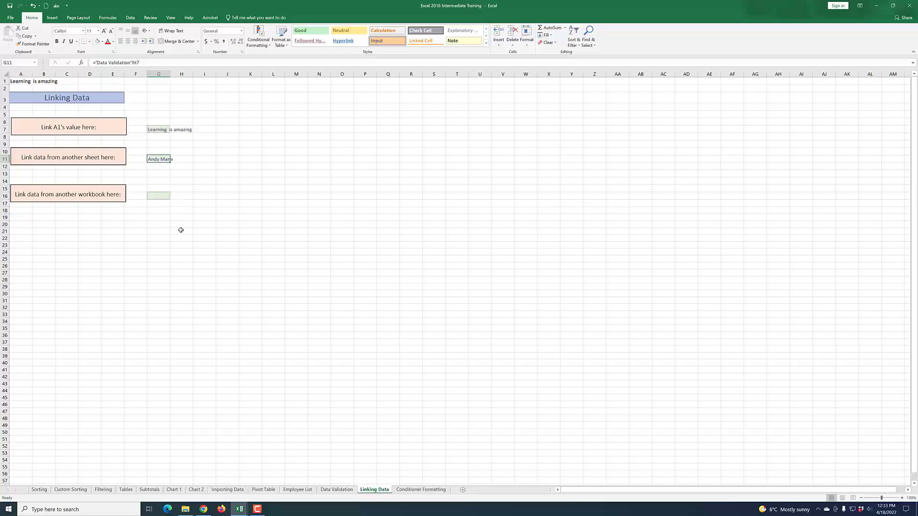
Step: Temporarily change the sales assistant's surname in Data Validation H7, then view Linking Data
left_click(336, 489)
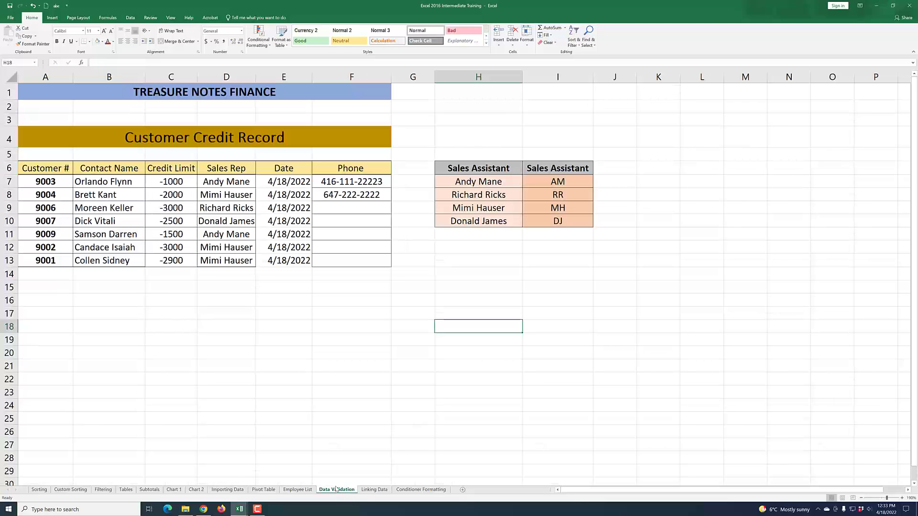
left_click(484, 183)
double_click(483, 183)
left_click_drag(501, 182, 480, 182)
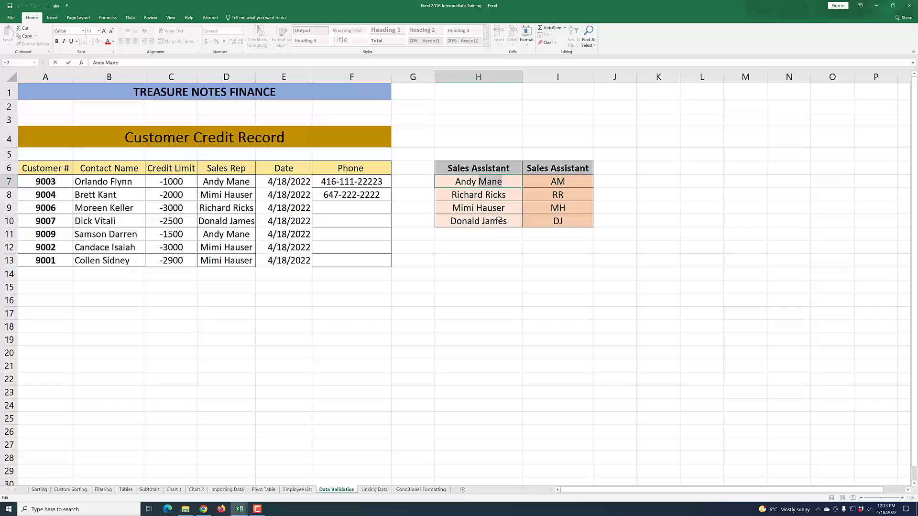
type("Ama")
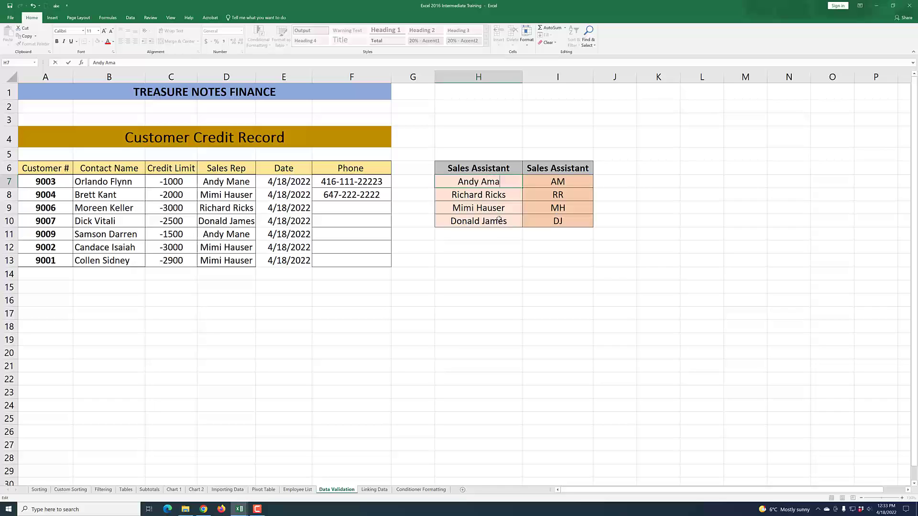
type("nda")
left_click(526, 332)
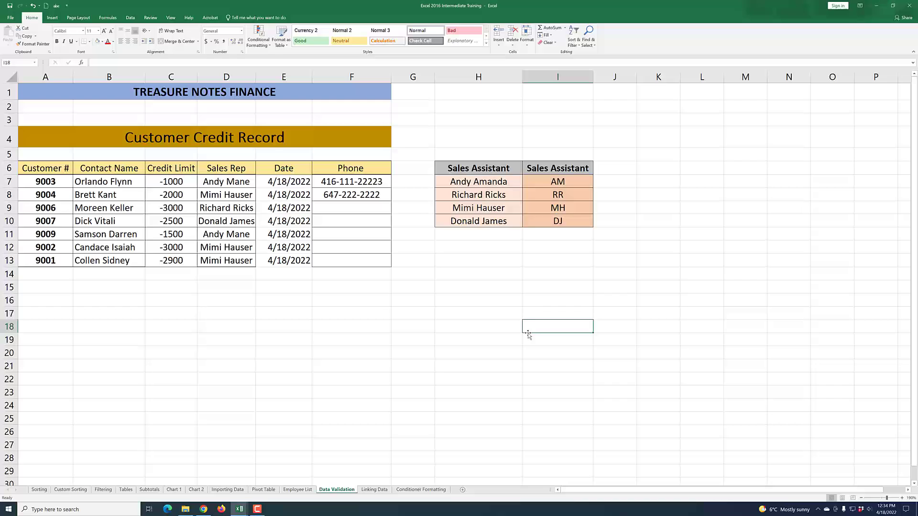
left_click(375, 490)
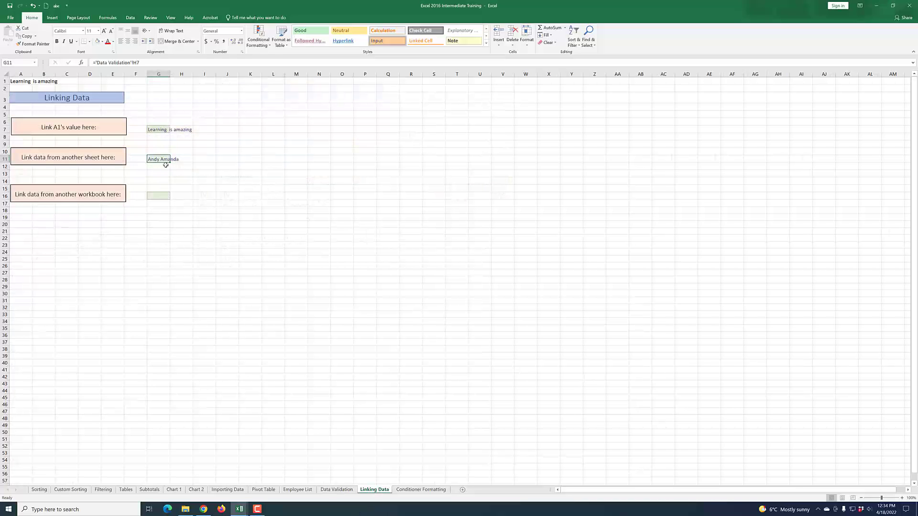
Step: Undo the H7 change and place Excel 2016 Tutorial File 1 beside Linking Data
left_click(335, 489)
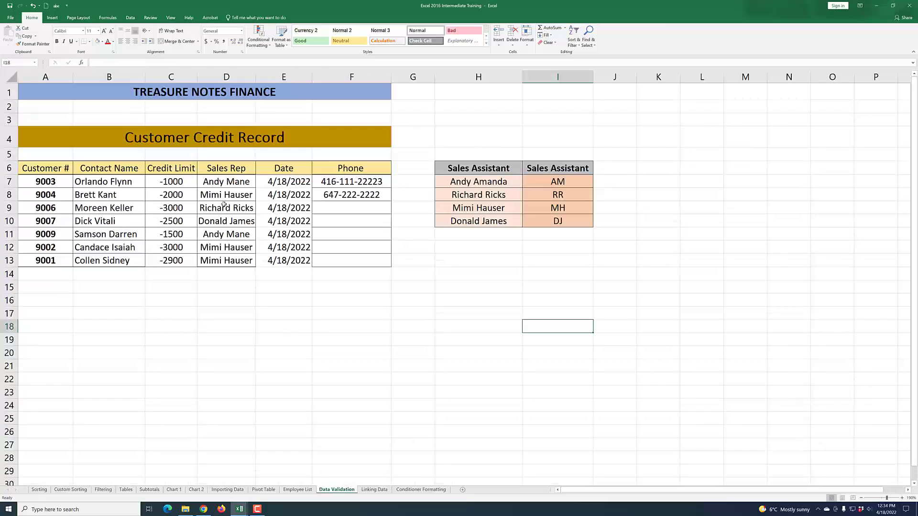
left_click(32, 5)
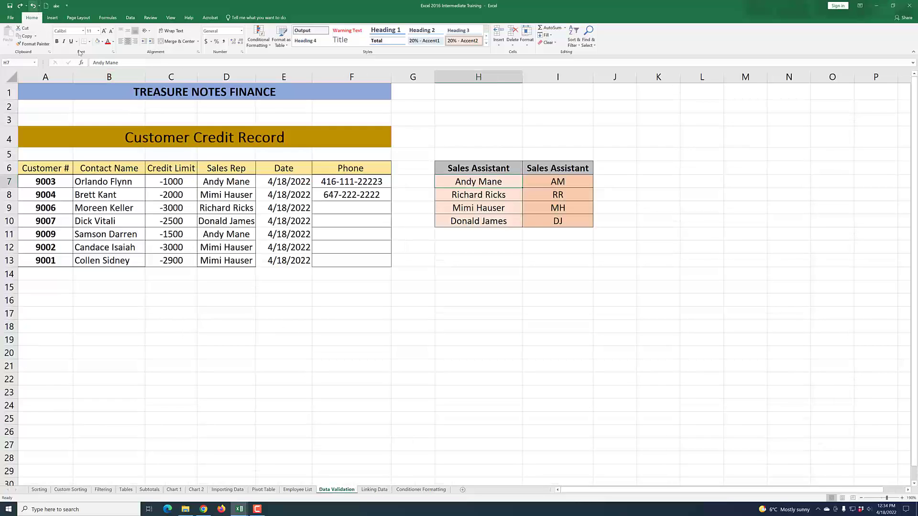
left_click(374, 491)
left_click(341, 301)
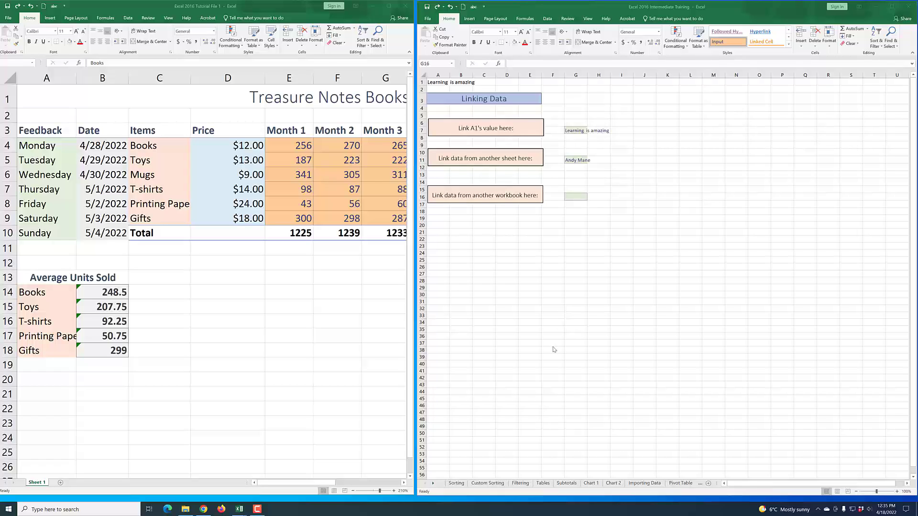
Step: Enter ='[Excel 2016 Tutorial File 1.xlsx]Sheet 1'!$C$4 in G16 so it shows 'Books'
left_click(579, 198)
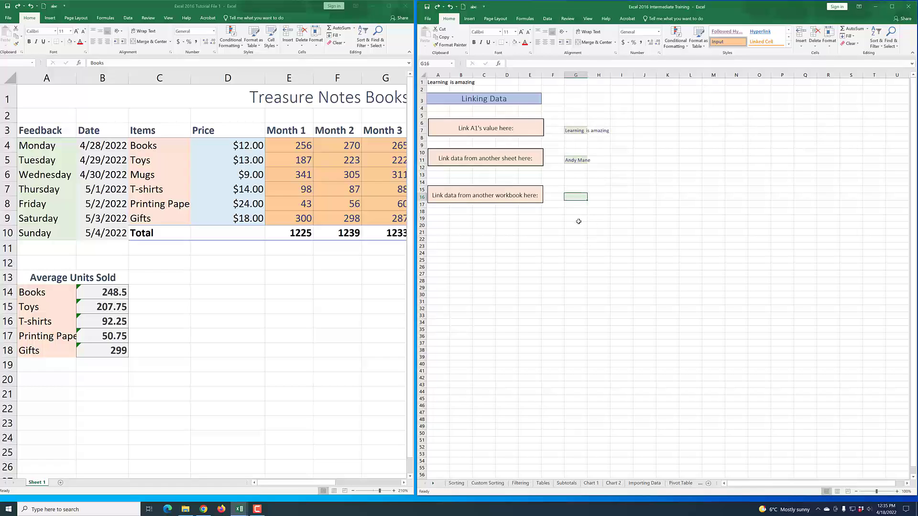
type("=")
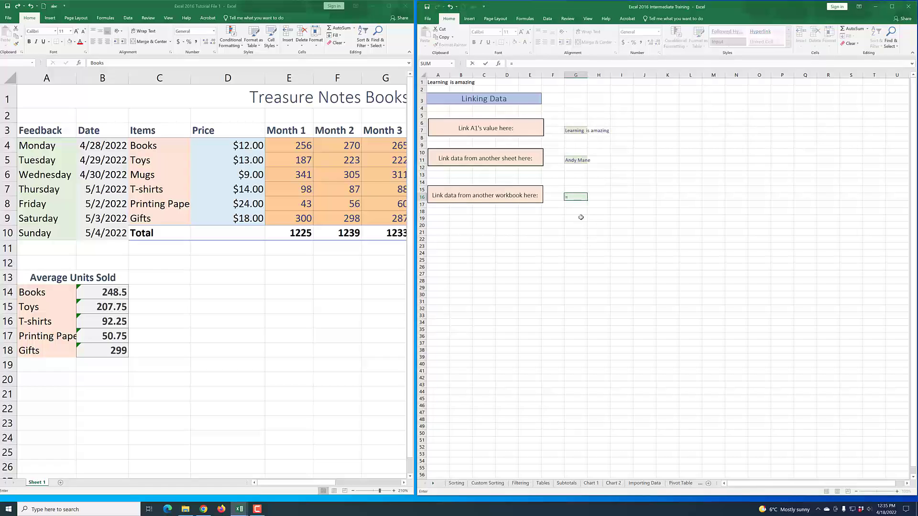
scroll(500, 286, "down", 1)
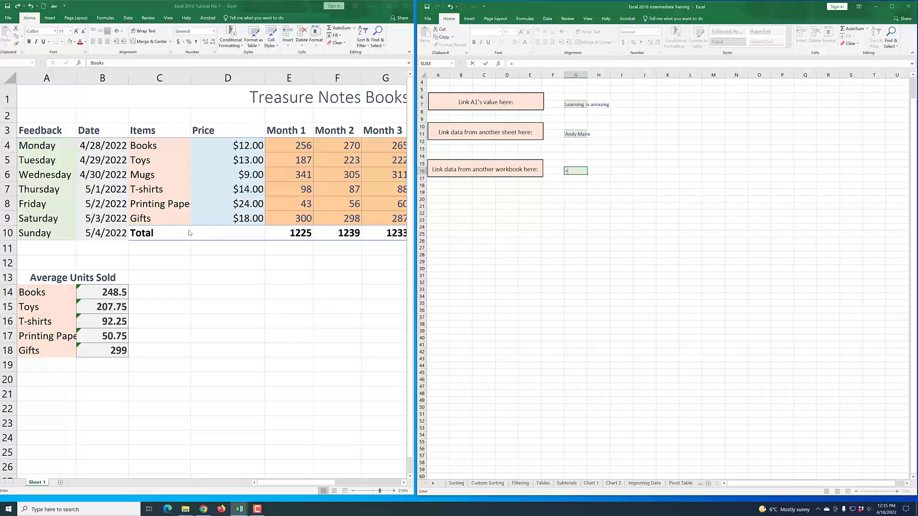
left_click(151, 147)
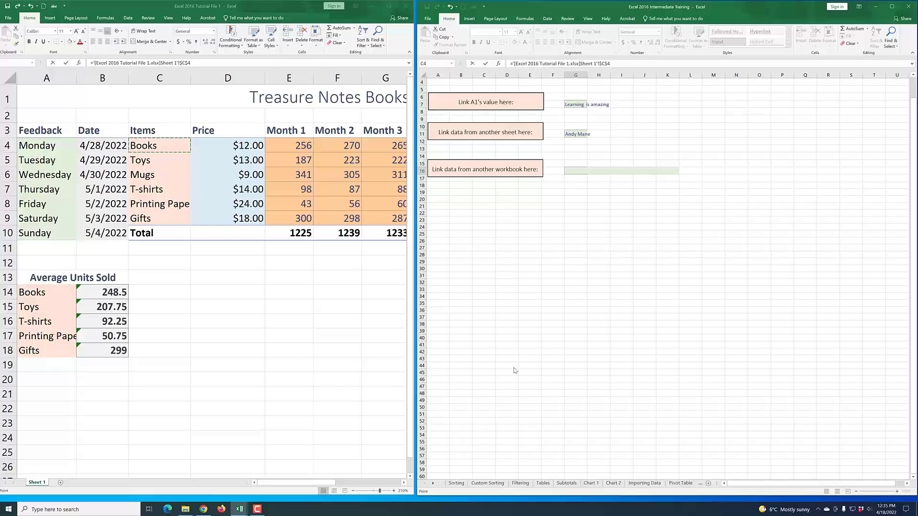
left_click(564, 306)
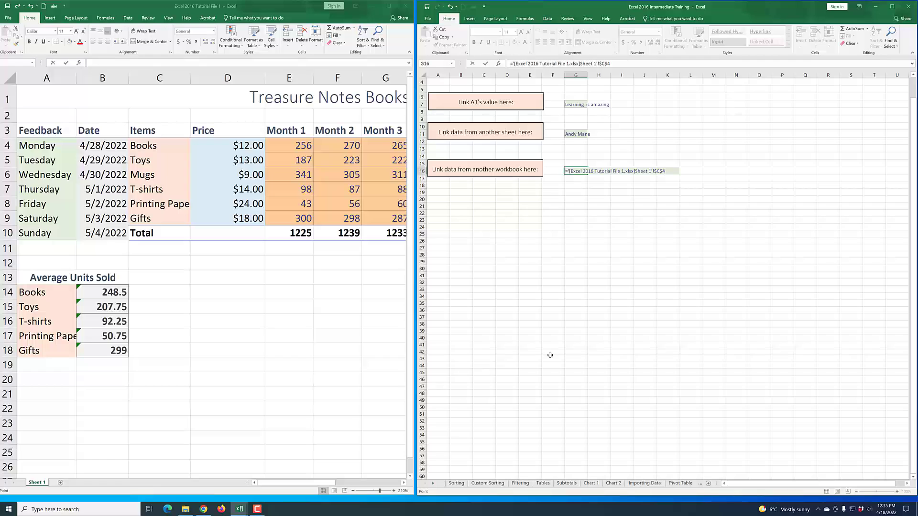
key("Return")
left_click(571, 345)
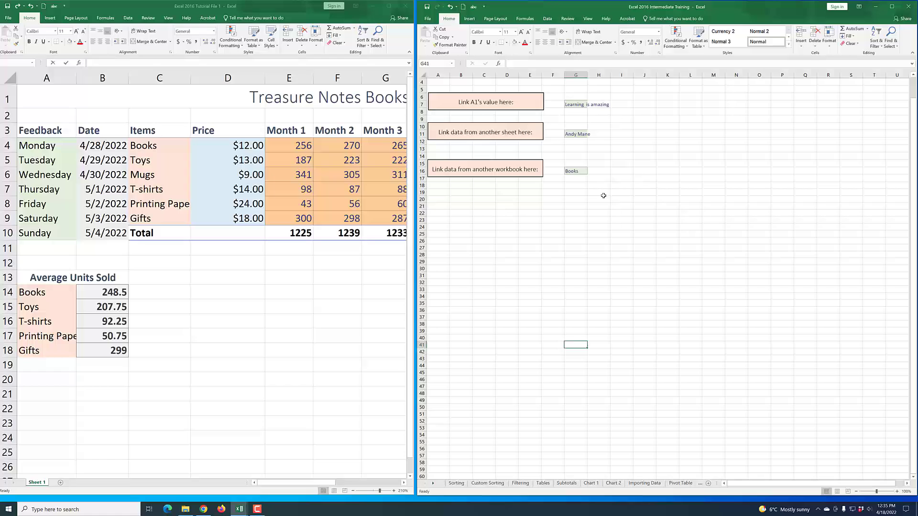
left_click(577, 173)
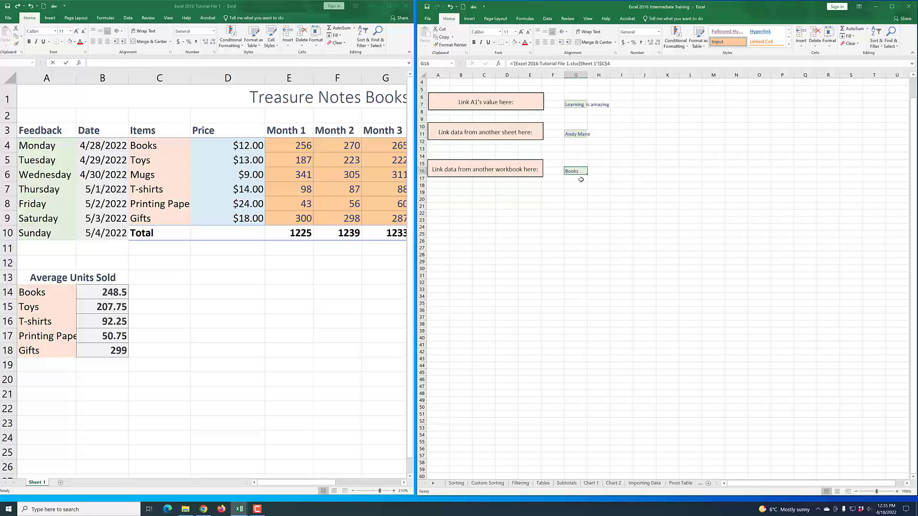
Step: Change C4 in Tutorial File 1 to 'Tiles' to test the G16 link
left_click(148, 145)
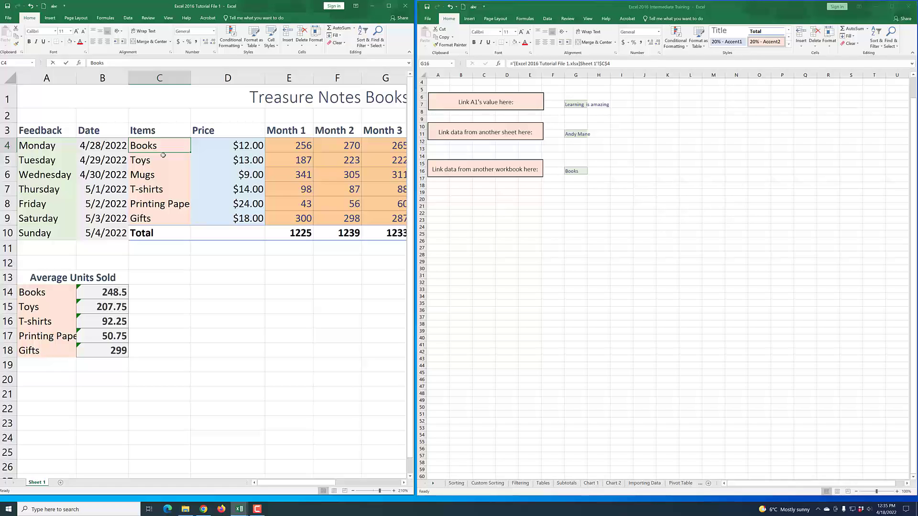
type("T")
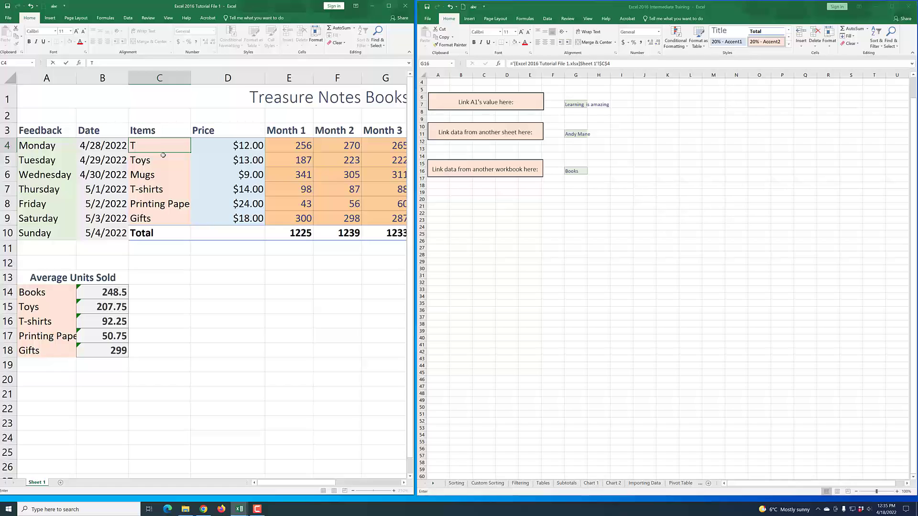
type("iles")
left_click(198, 268)
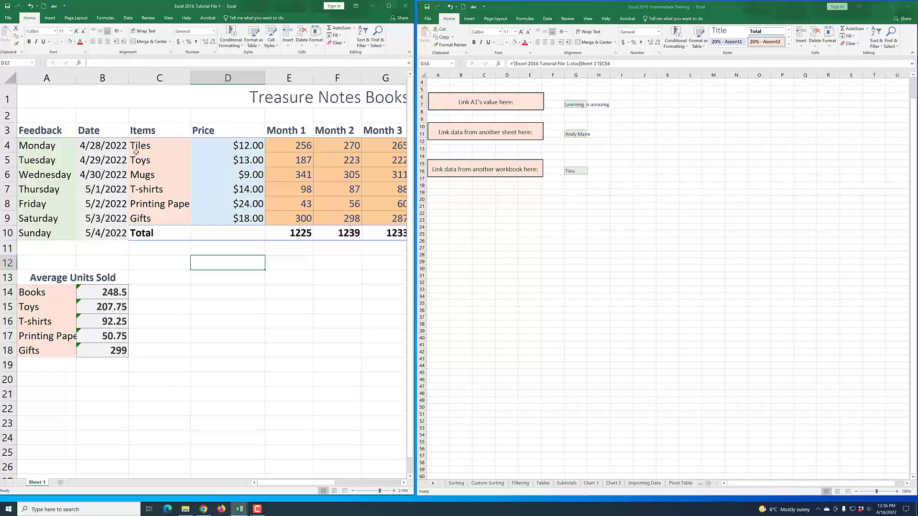
Step: Restore C4 to 'Books' and maximize the Intermediate Training workbook window
left_click(151, 147)
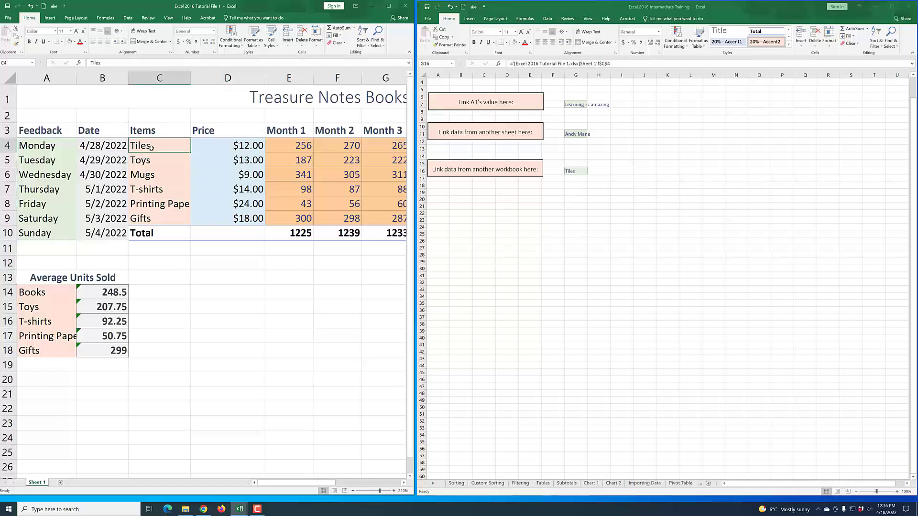
type("Books")
left_click(648, 263)
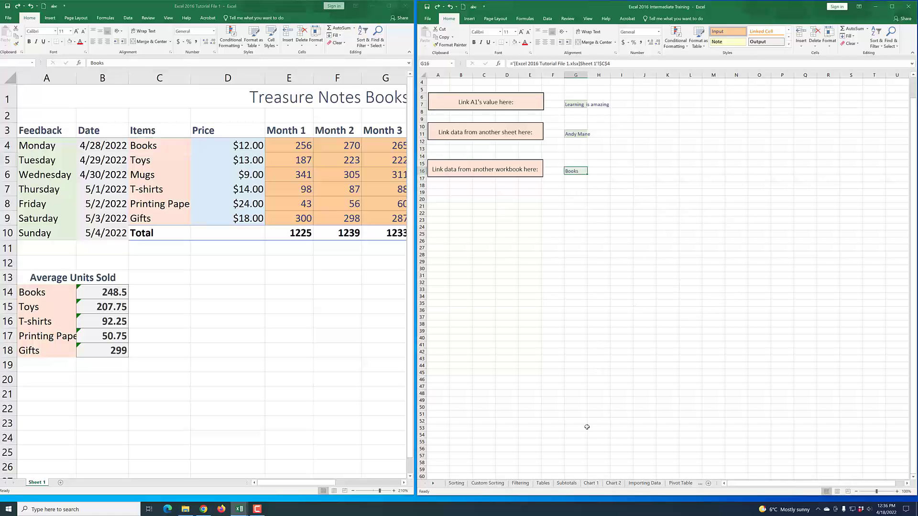
left_click(892, 7)
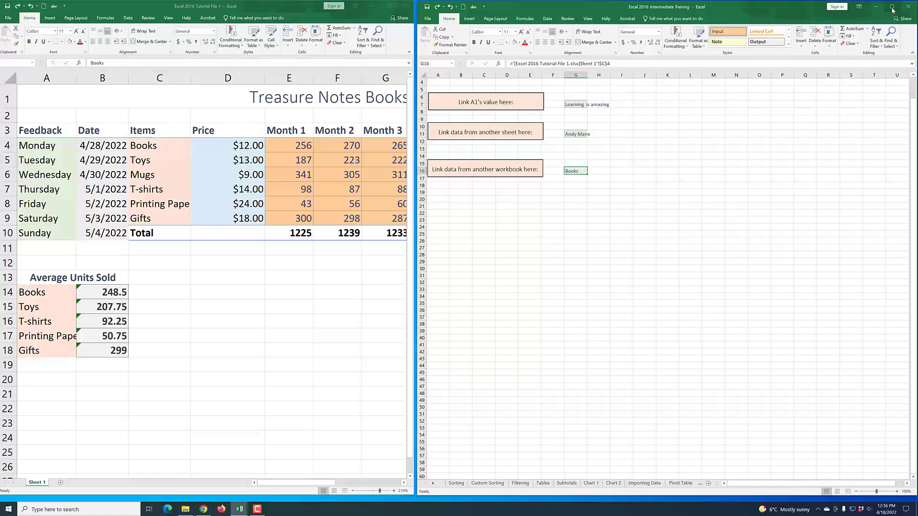